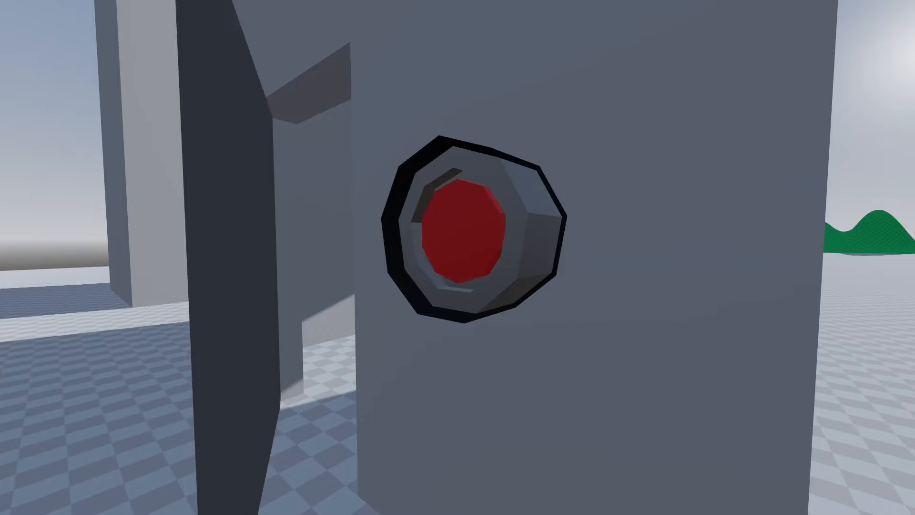
Step: Test the red wall button in the running game by toggling the door beside it
key("e")
key("e")
key("a")
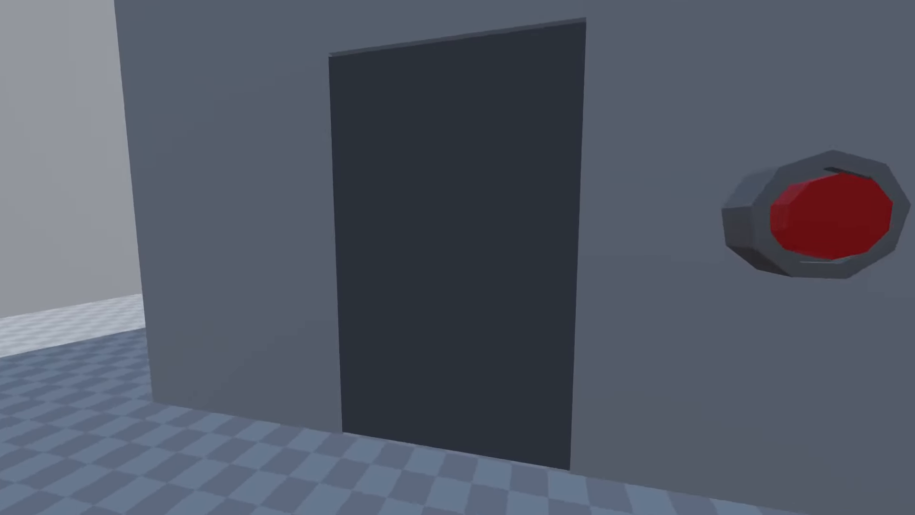
key("w")
key("e")
key("s")
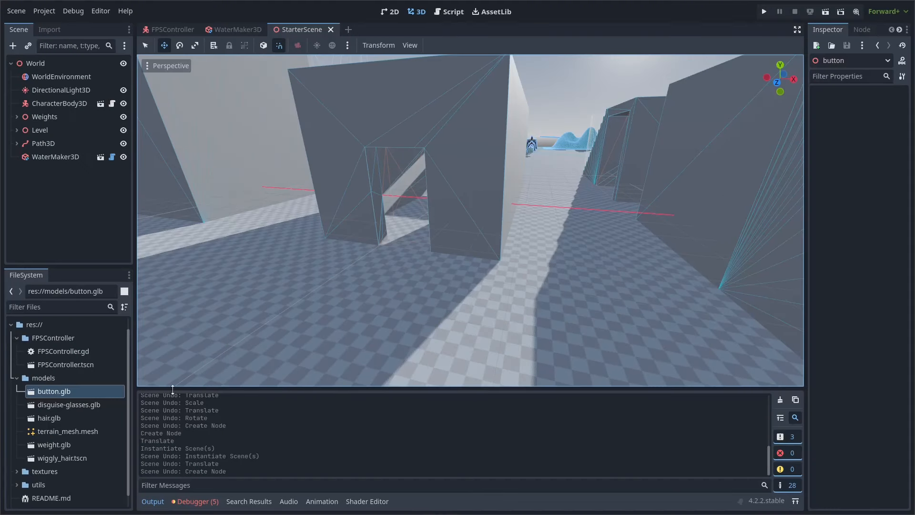
Step: Place the button.glb model in StarterScene near the doorway block and nest it under a new StaticBody3D
left_click_drag(83, 389, 439, 293)
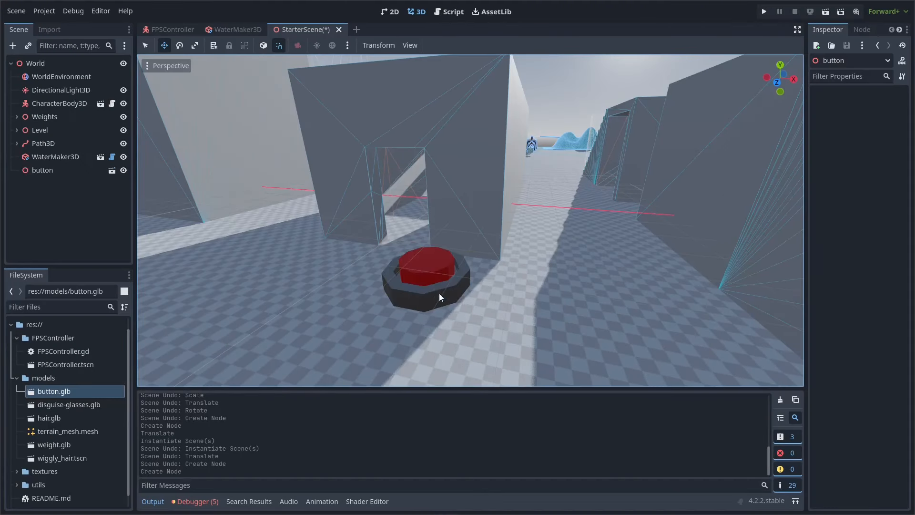
right_click(53, 171)
left_click(72, 160)
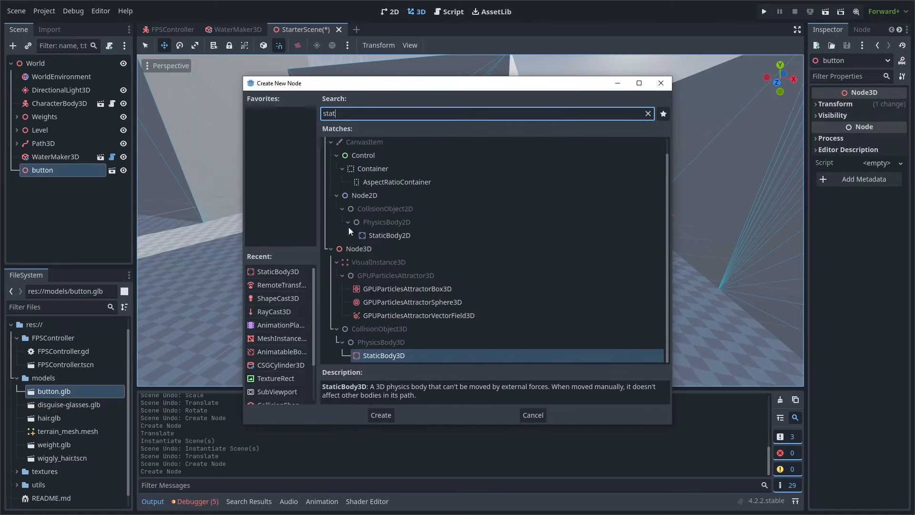
left_click(381, 414)
mouse_move(48, 184)
left_mouse_down()
mouse_move(42, 167)
mouse_move(52, 171)
left_mouse_up()
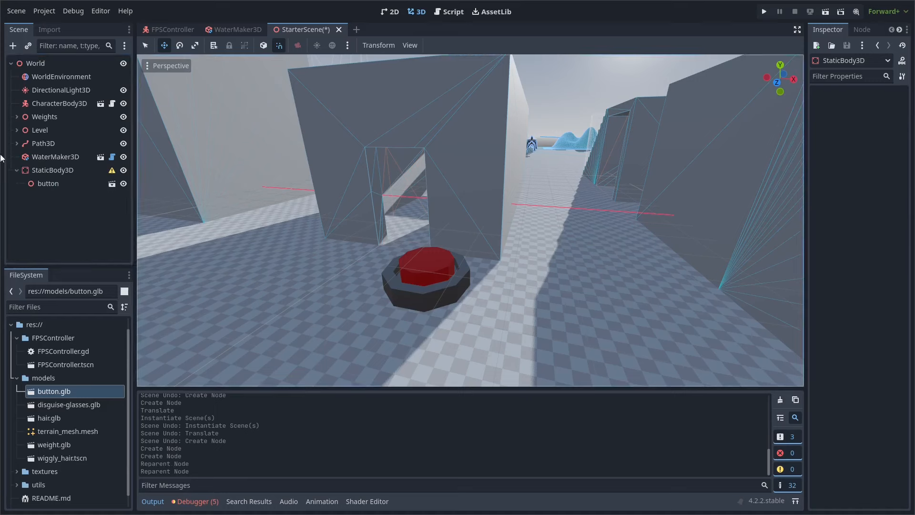
Step: Rotate the StaticBody3D 90° about X so the button faces outward, and scale it down near the doorway wall
left_click(51, 172)
key("e")
left_click_drag(419, 257, 452, 212)
key("w")
key("r")
left_click_drag(604, 121, 528, 174)
key("w")
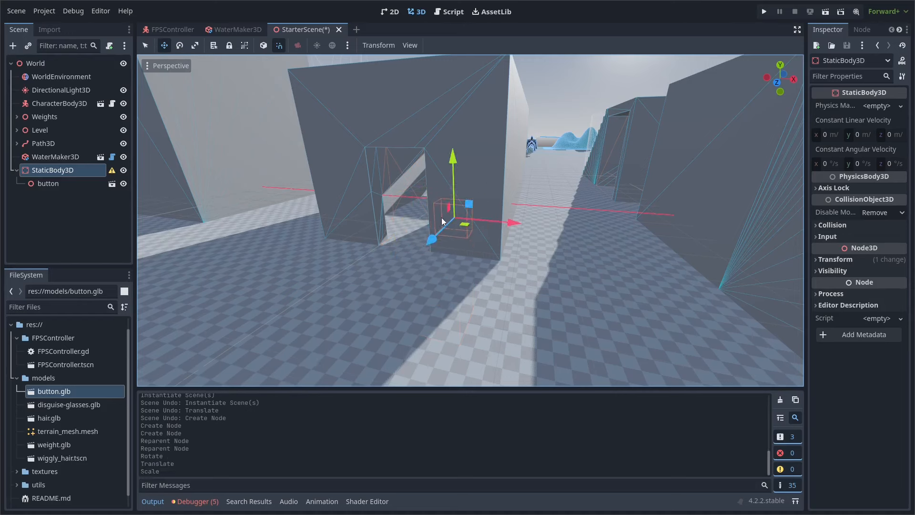
Step: Move the StaticBody3D against the wall beside the doorway and scale it down further to about 0.3
left_click_drag(449, 208, 434, 226)
key("w")
key("d")
right_click_drag(434, 226, 341, 226)
left_click_drag(411, 225, 426, 208)
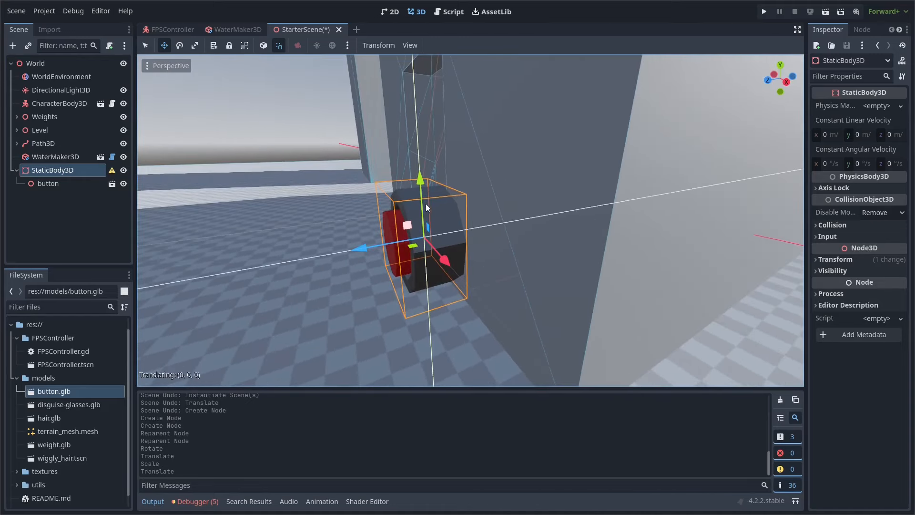
mouse_move(446, 176)
left_mouse_down()
mouse_move(440, 191)
mouse_move(458, 179)
mouse_move(441, 179)
left_mouse_up()
right_click_drag(442, 179, 477, 202)
key("a")
key("r")
left_click_drag(553, 151, 500, 170)
key("w")
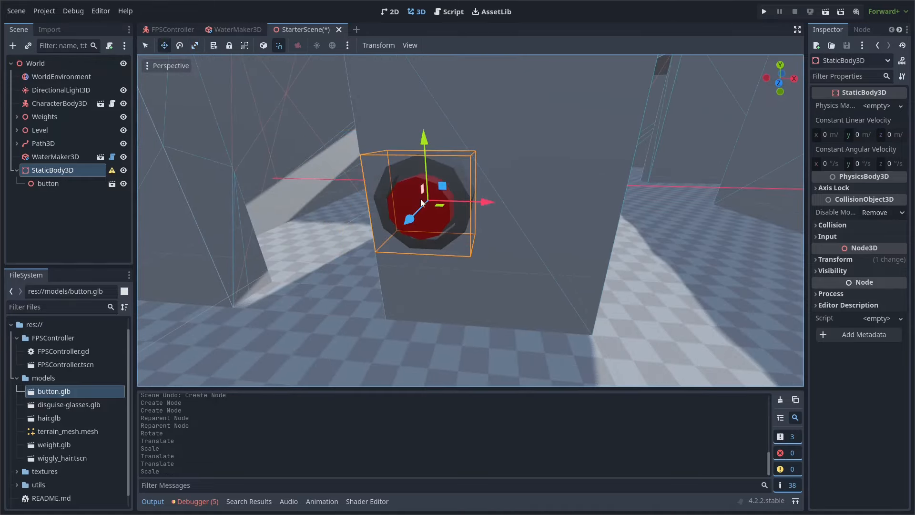
Step: Position the StaticBody3D flush on the wall section to the right of the doorway, at reachable height
left_click_drag(443, 185, 504, 147)
key("s")
right_click_drag(505, 147, 518, 210)
left_click_drag(507, 204, 508, 200)
right_click_drag(508, 201, 509, 201)
key("w")
key("d")
left_click_drag(468, 199, 467, 200)
key("d")
right_click_drag(467, 200, 359, 210)
key("w")
left_click_drag(379, 221, 388, 225)
key("a")
right_click_drag(457, 257, 524, 238)
key("s")
Step: Make the button instance under StaticBody3D local to the scene
left_click(72, 190)
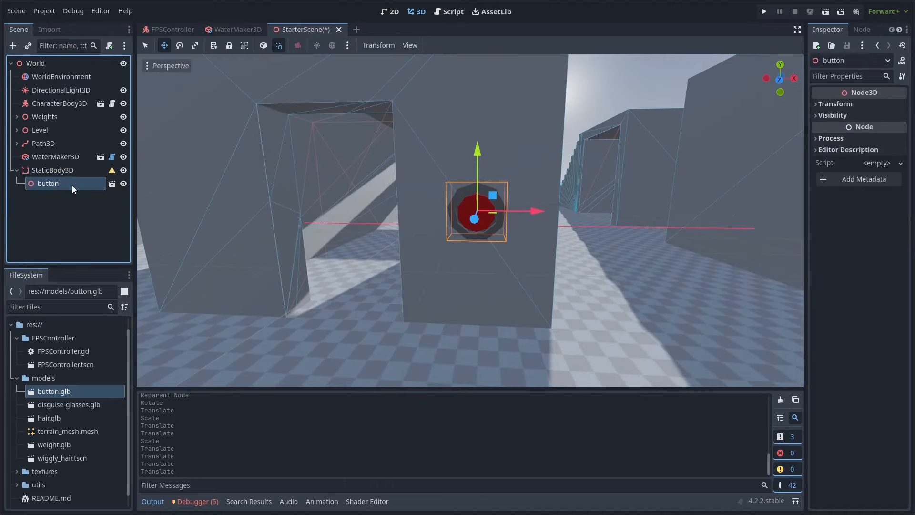
left_click(59, 170)
left_click(64, 184)
right_click(64, 185)
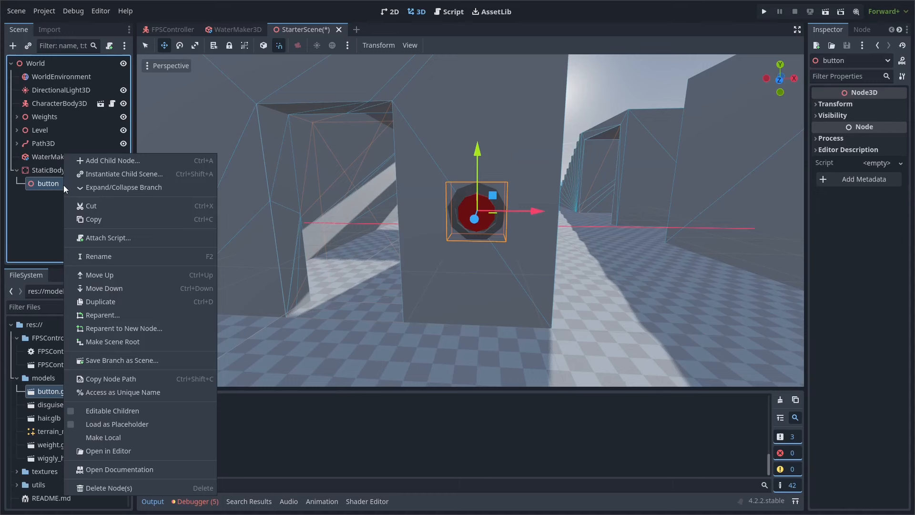
left_click(118, 437)
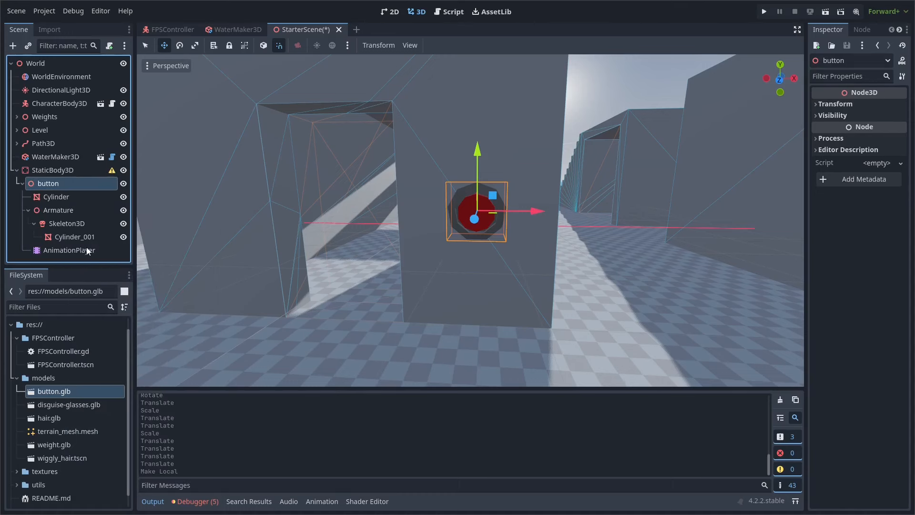
Step: Create a simplified convex collision sibling for the button's Cylinder mesh and reparent the collision shape directly under StaticBody3D
left_click(59, 197)
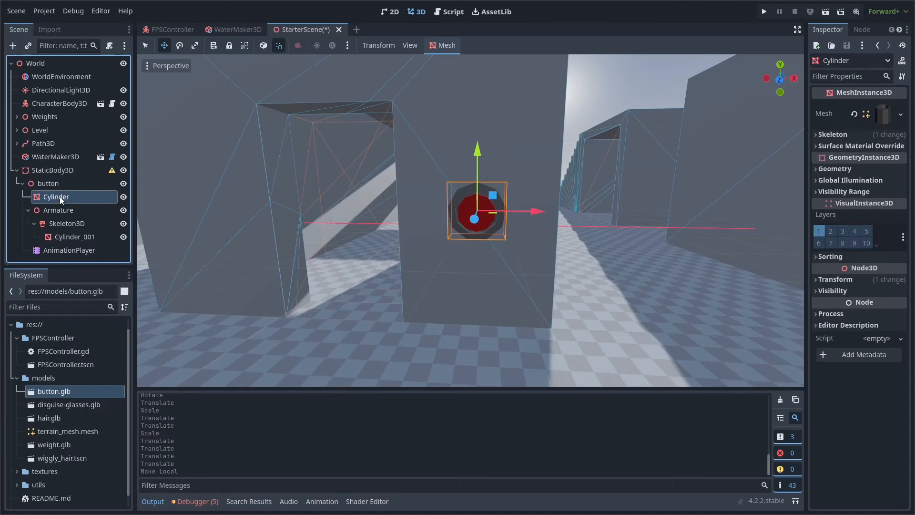
right_click_drag(319, 196, 228, 193)
key("d")
key("d")
key("w")
right_click_drag(460, 203, 453, 200)
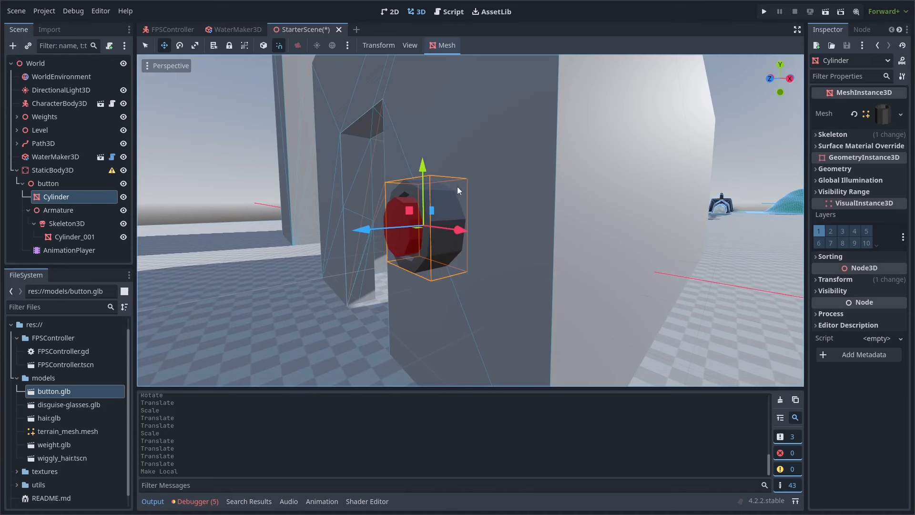
left_click(442, 44)
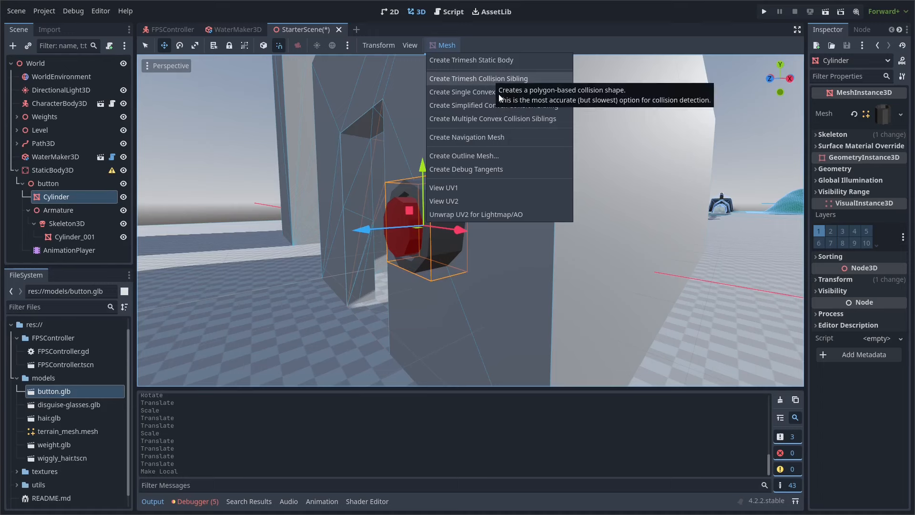
left_click(471, 106)
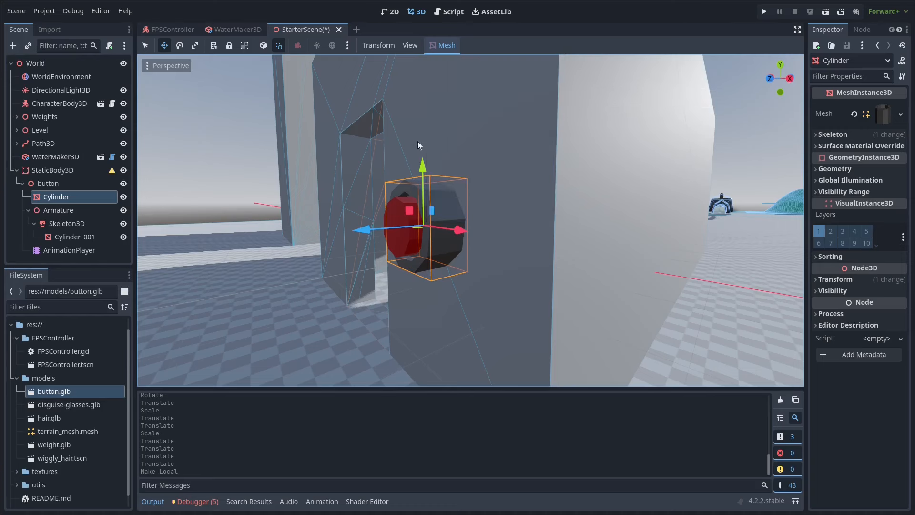
left_click_drag(75, 210, 63, 170)
left_click(22, 184)
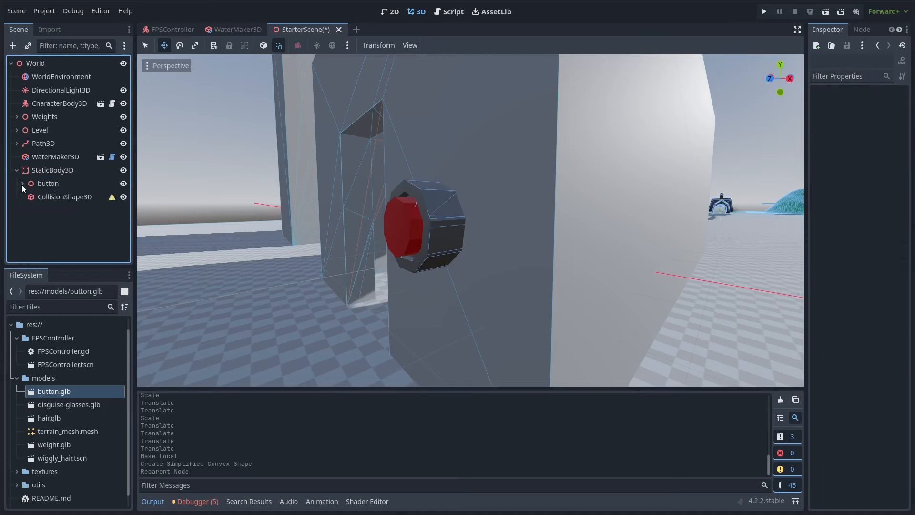
left_click(45, 197)
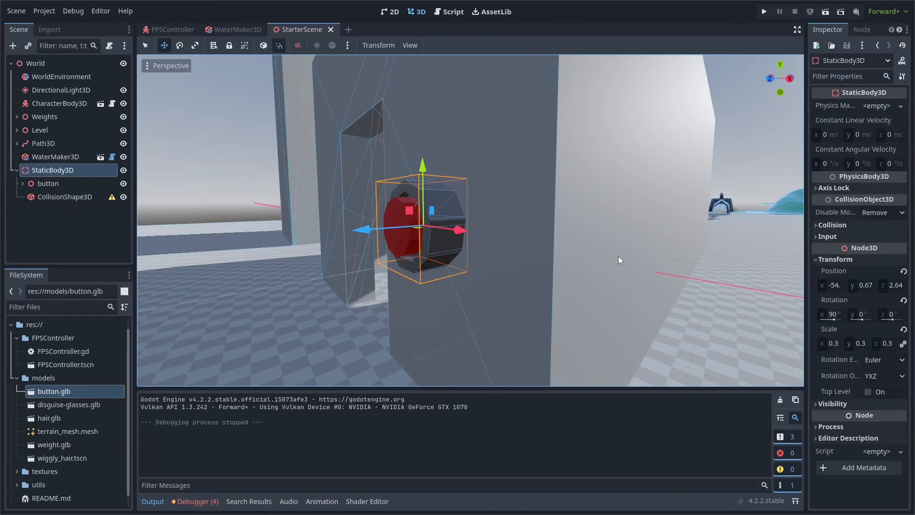
Step: Switch to the FPSController scene and select its Camera3D node
left_click(168, 31)
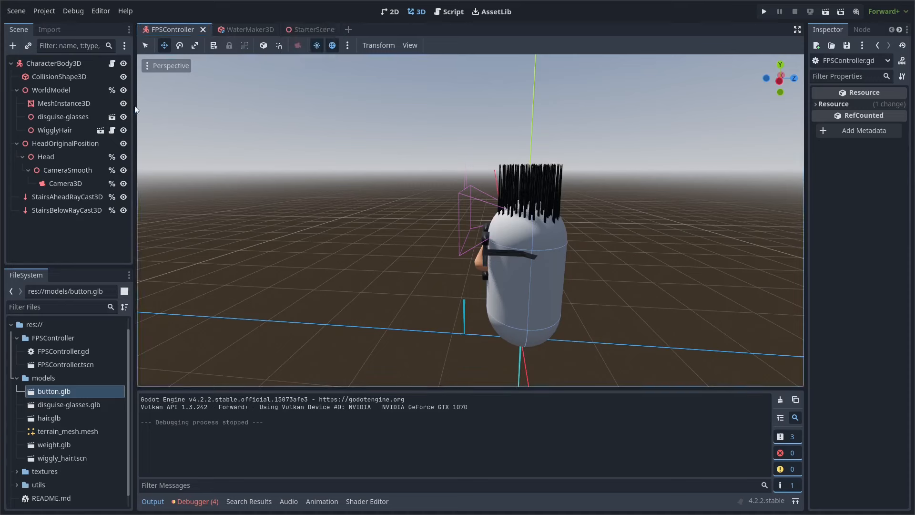
left_click(79, 184)
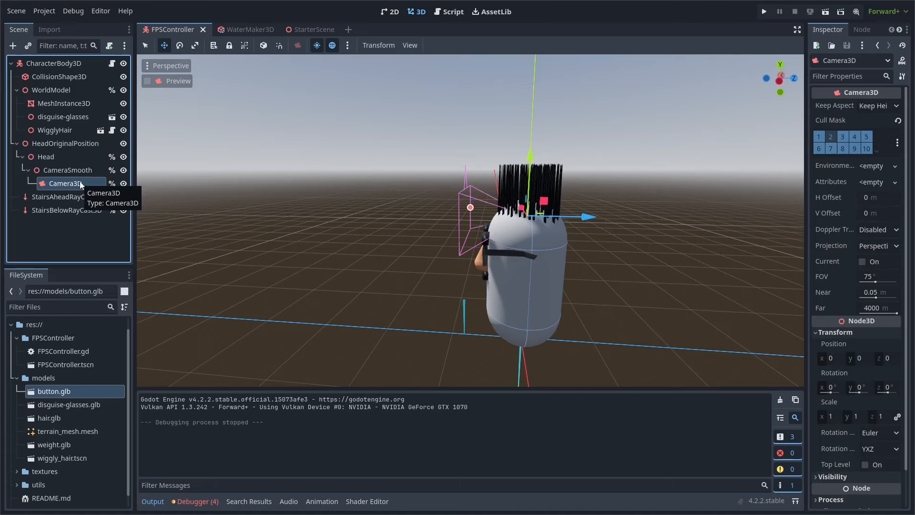
right_click(73, 182)
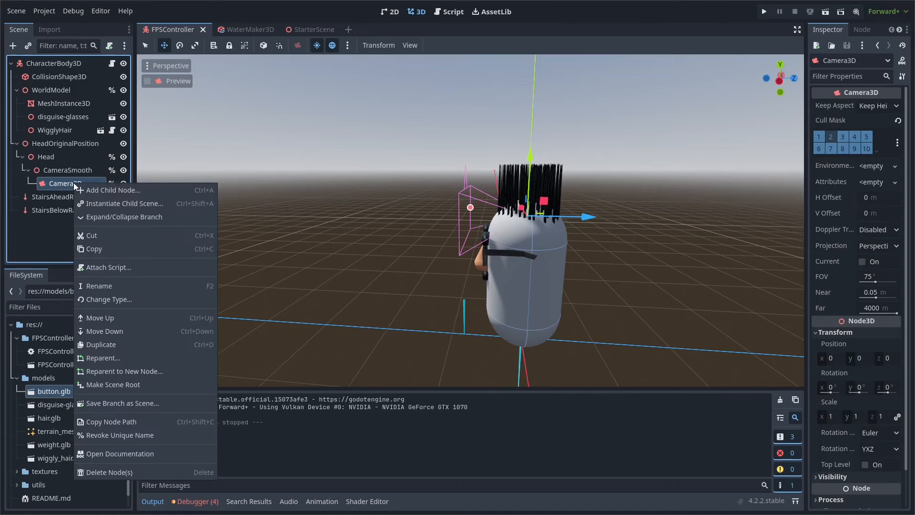
left_click(100, 193)
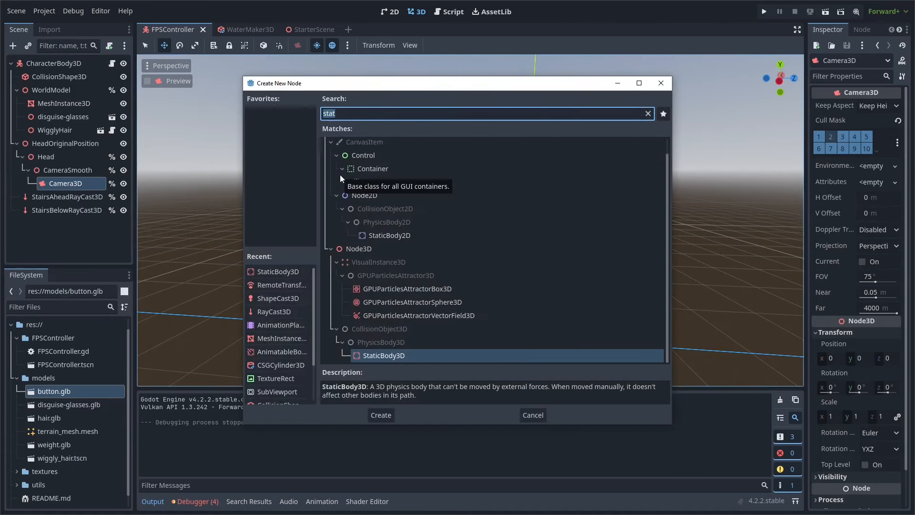
type("ray")
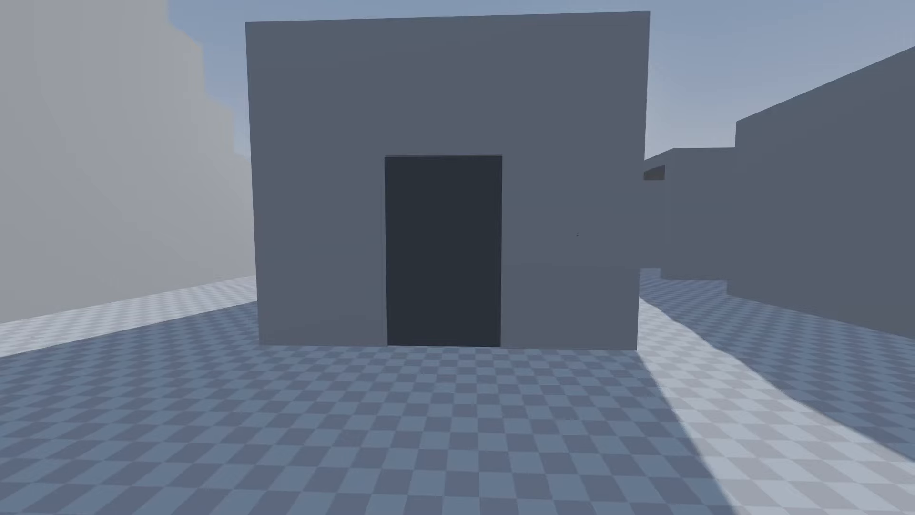
Step: Walk up to the tiny wall button in the running game and check how hard it is to aim at precisely
key("w")
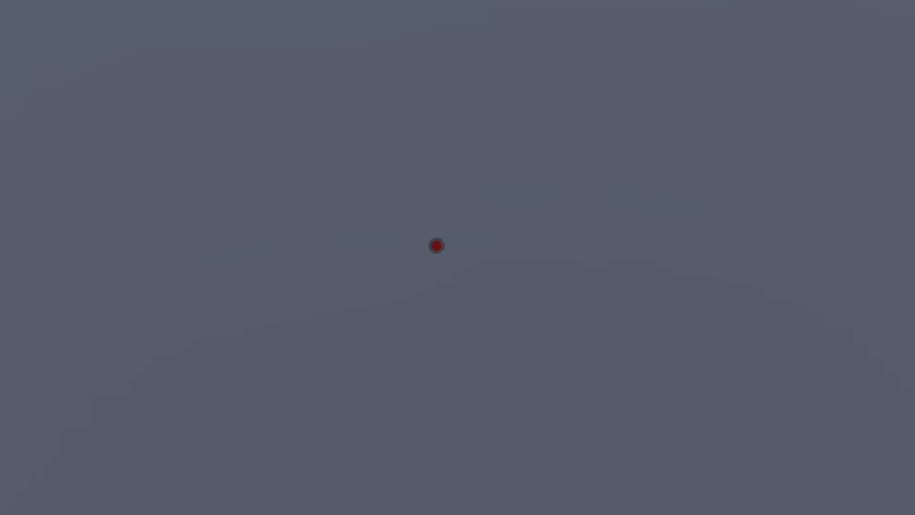
key("s")
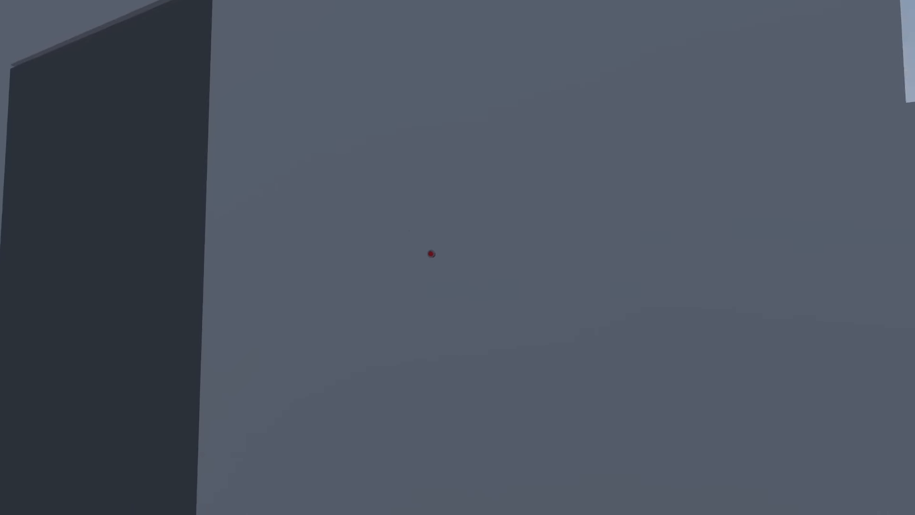
key("w")
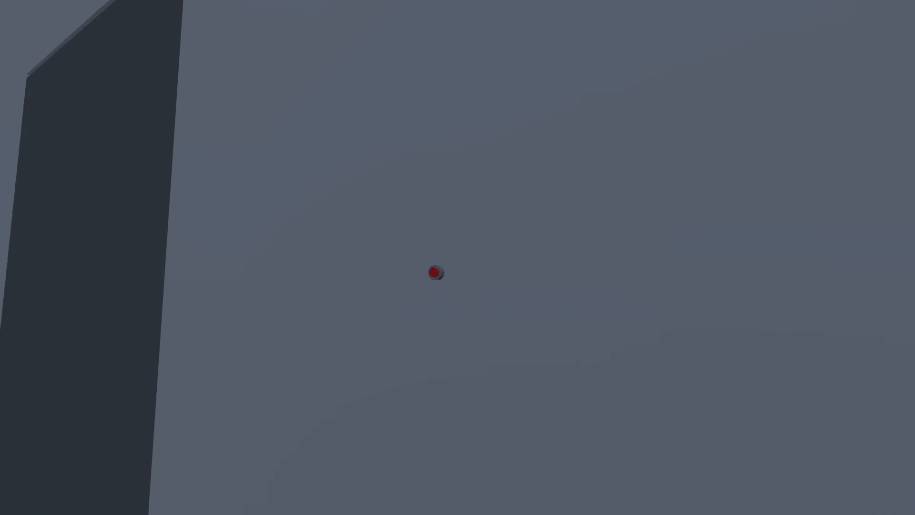
key("a")
key("w")
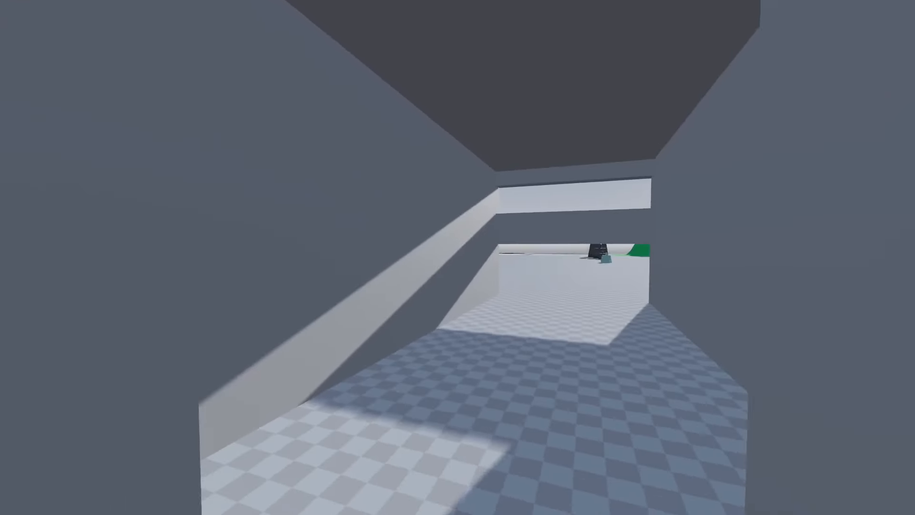
key("s")
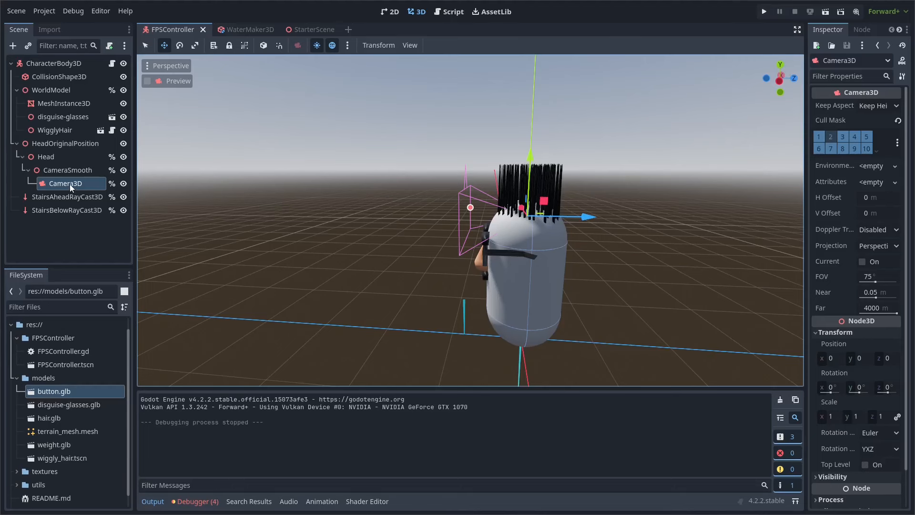
Step: Add a ShapeCast3D as a child of Camera3D and assign it a new sphere shape
right_click(69, 184)
left_click(78, 191)
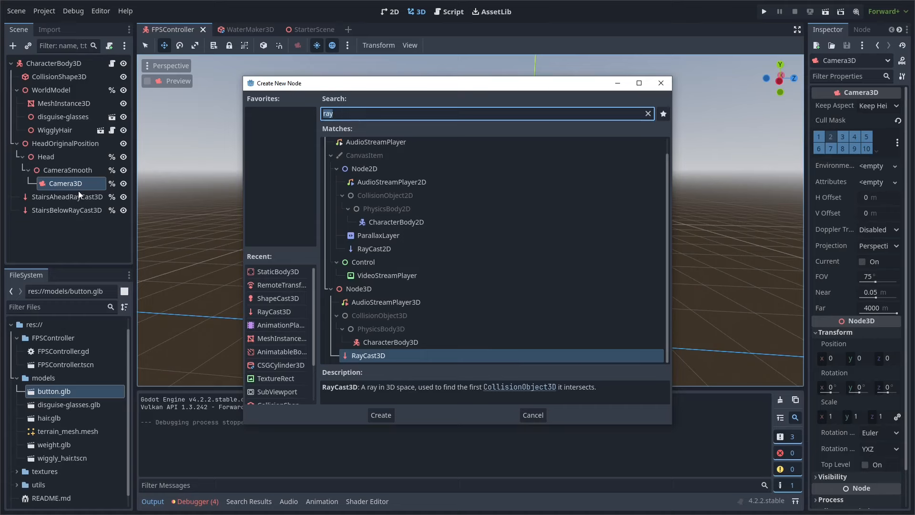
type("shape")
key("Return")
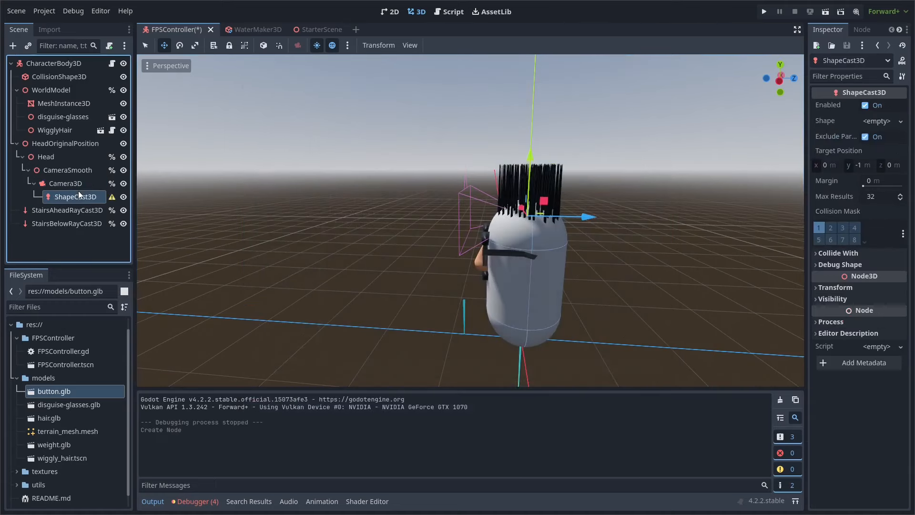
left_click(884, 119)
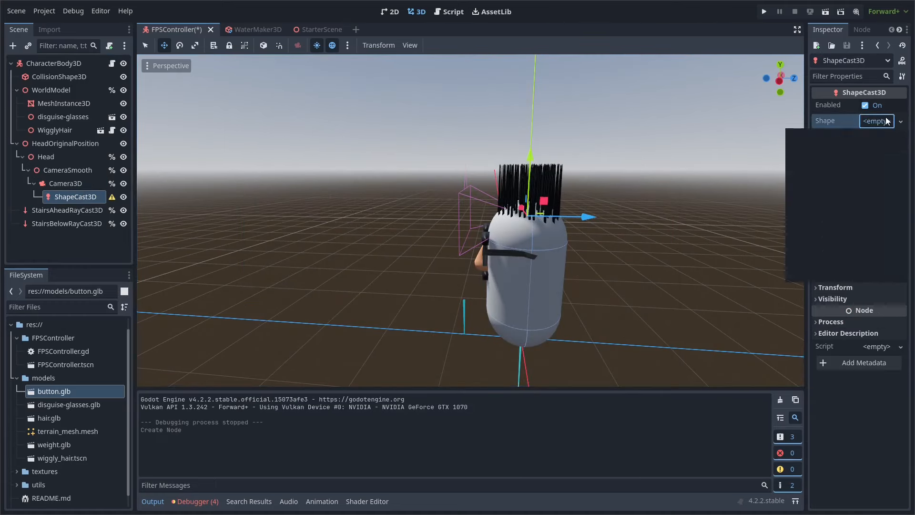
left_click(854, 150)
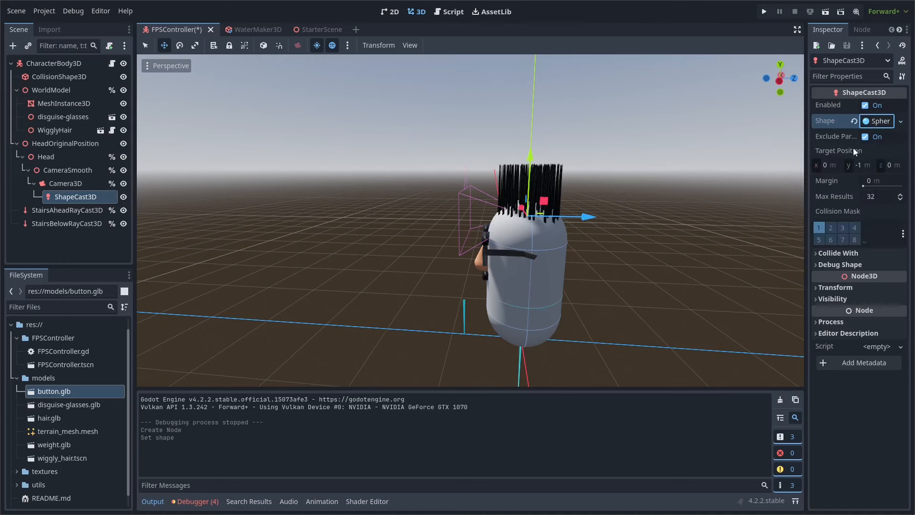
left_click(884, 122)
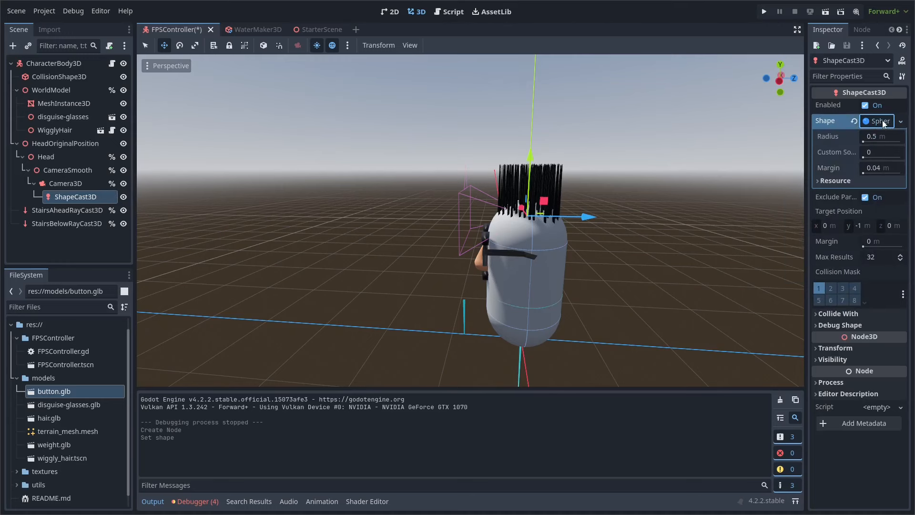
Step: Set the ShapeCast3D target position to y 0 and z -1.85 so it casts forward from the camera
left_click(862, 226)
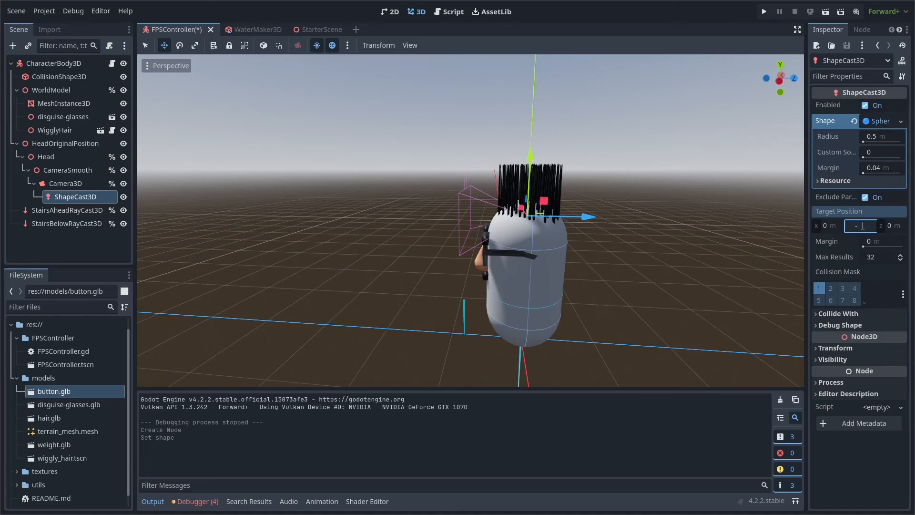
key("Tab")
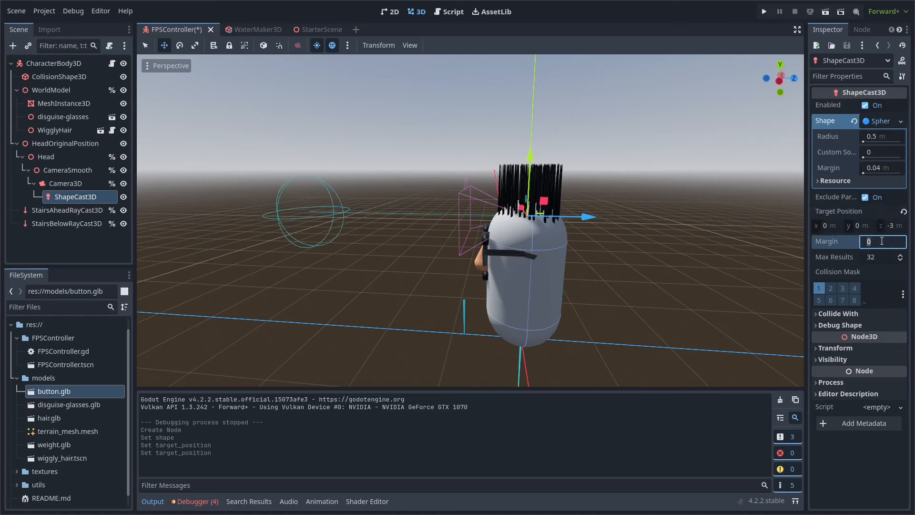
type("-2.8")
key("Return")
mouse_move(893, 226)
left_mouse_down()
mouse_move(913, 225)
mouse_move(877, 225)
left_mouse_up()
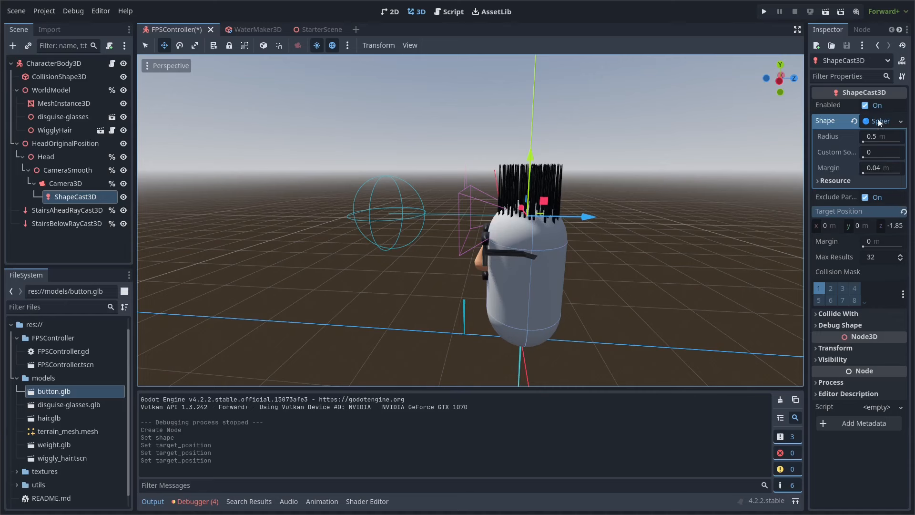
Step: Set the ShapeCast3D sphere shape's radius to 0.25 m
left_click(880, 137)
key("BackSpace")
type("25")
key("Return")
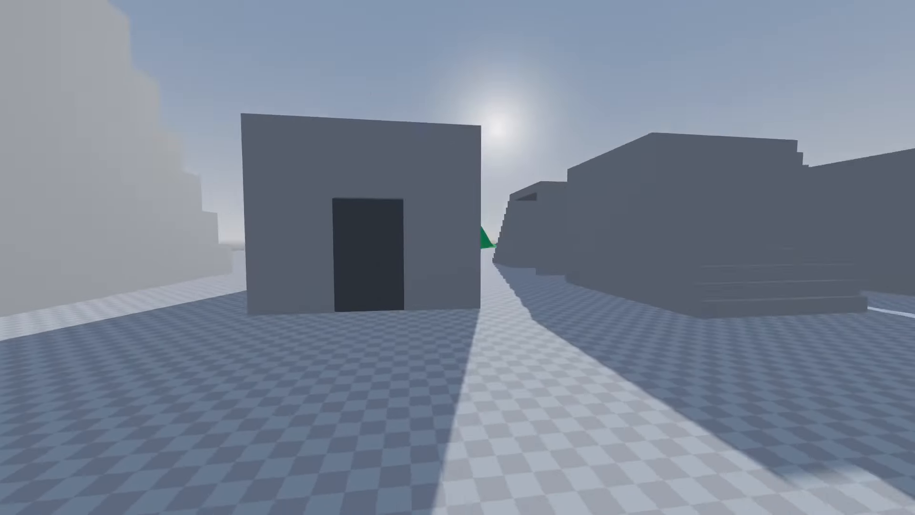
Step: Walk up to the wall button in the running game and try using it while aiming nearby
key("w")
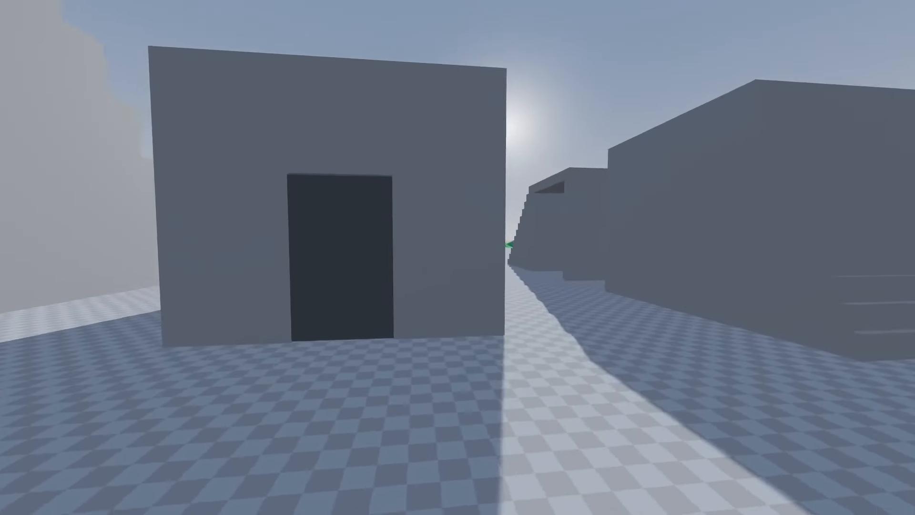
key("w")
key("e")
key("s")
key("w")
key("e")
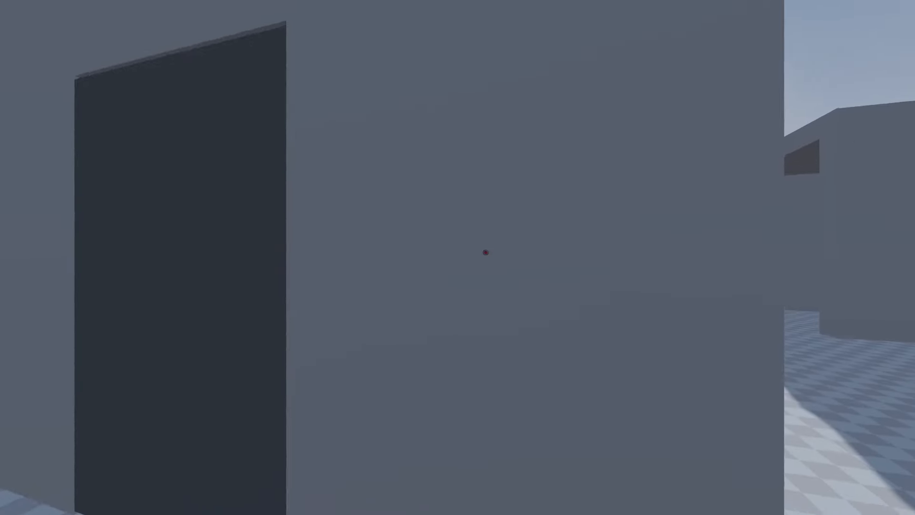
key("e")
key("e")
key("e")
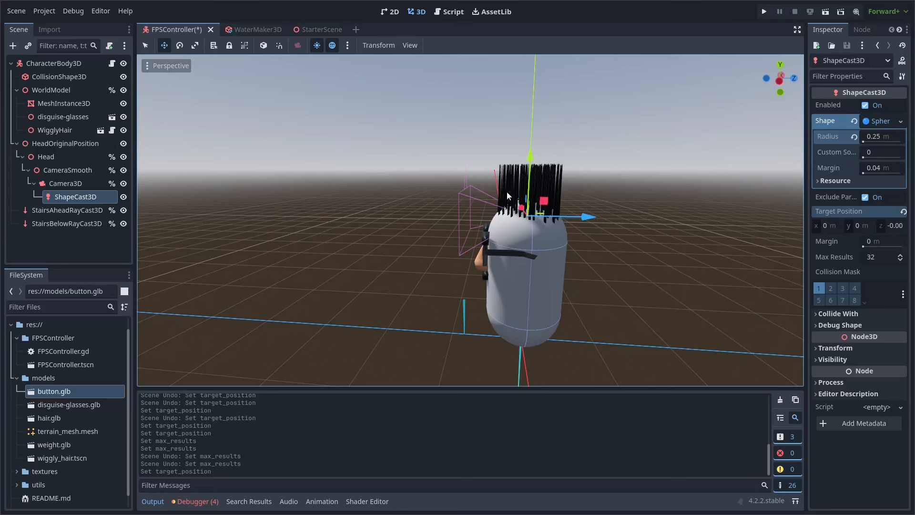
Step: Extend the ShapeCast3D target position to z -2.23 and keep the sphere radius at 0.25 m
left_click(852, 348)
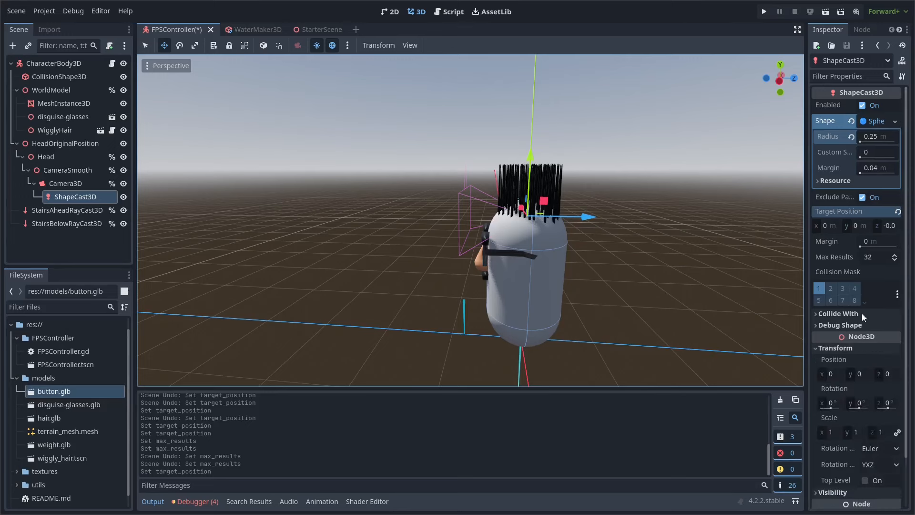
left_click(824, 349)
left_click_drag(899, 227, 668, 228)
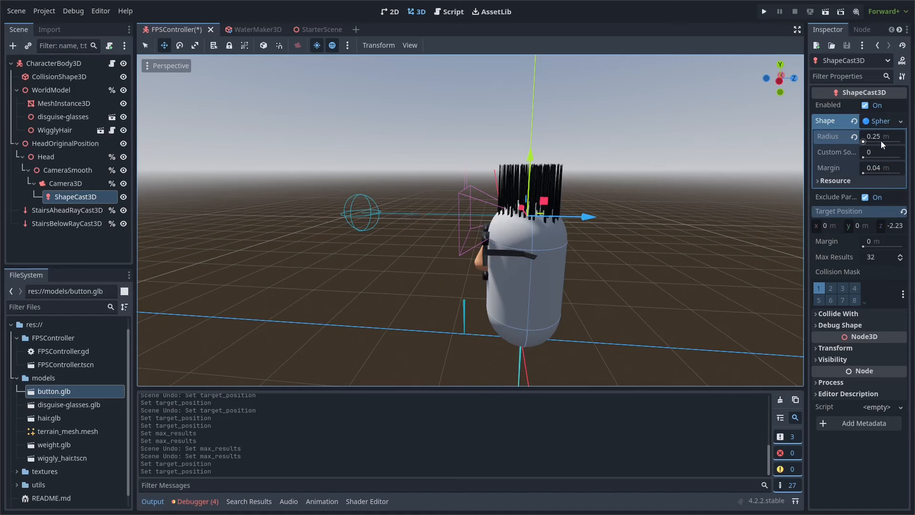
left_click_drag(867, 142, 864, 144)
key("ctrl+z")
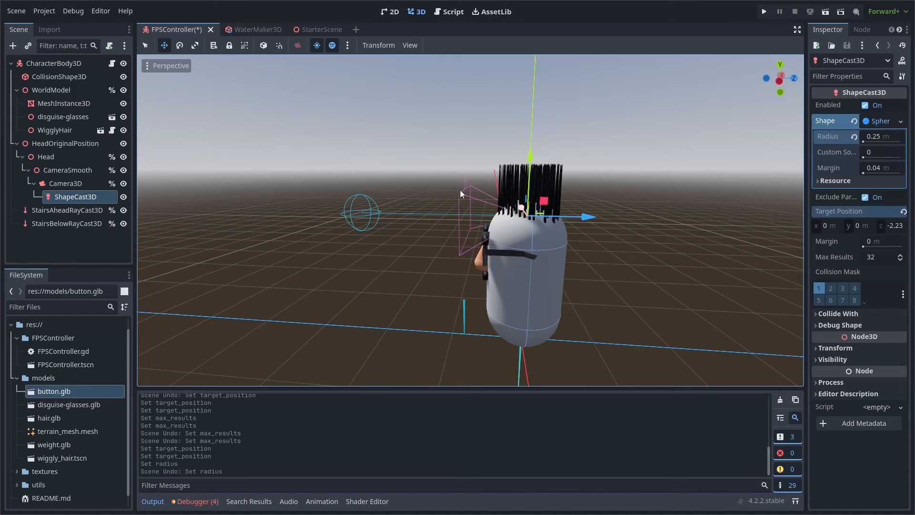
Step: Enable the ShapeCast3D to collide with areas as well as bodies, with its collision mask on layer 1
left_click(827, 314)
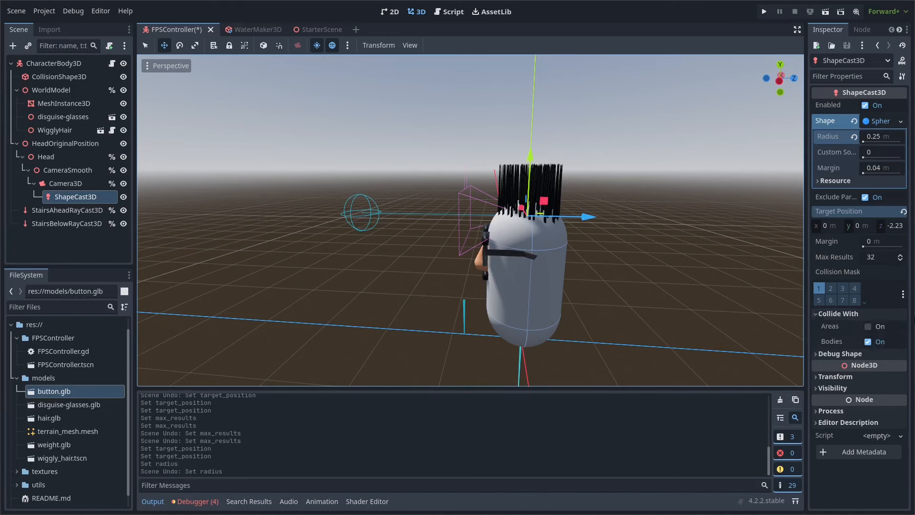
left_click(868, 326)
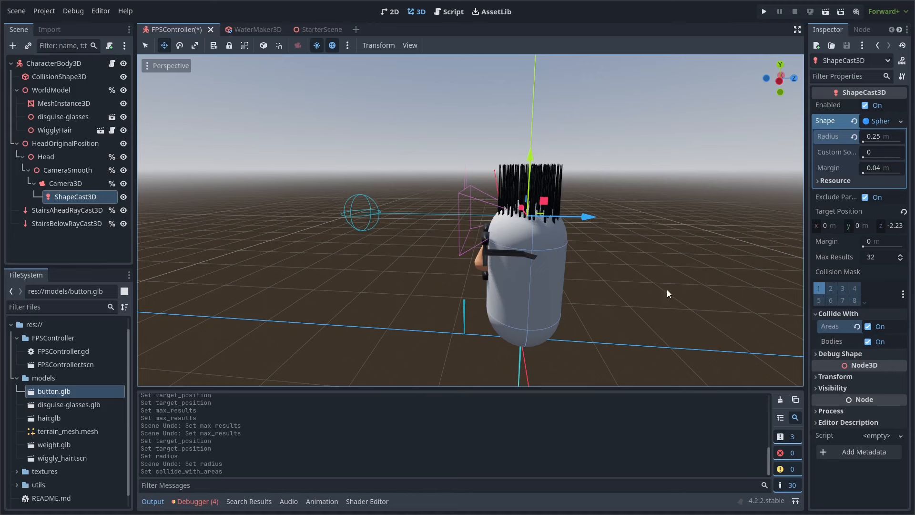
left_click(833, 289)
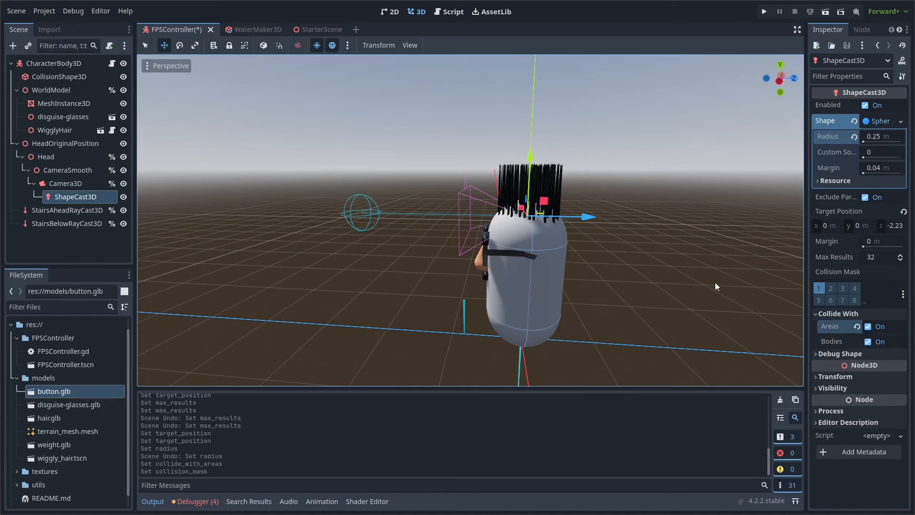
Step: Limit the ShapeCast3D's Max Results to 2
left_click(884, 257)
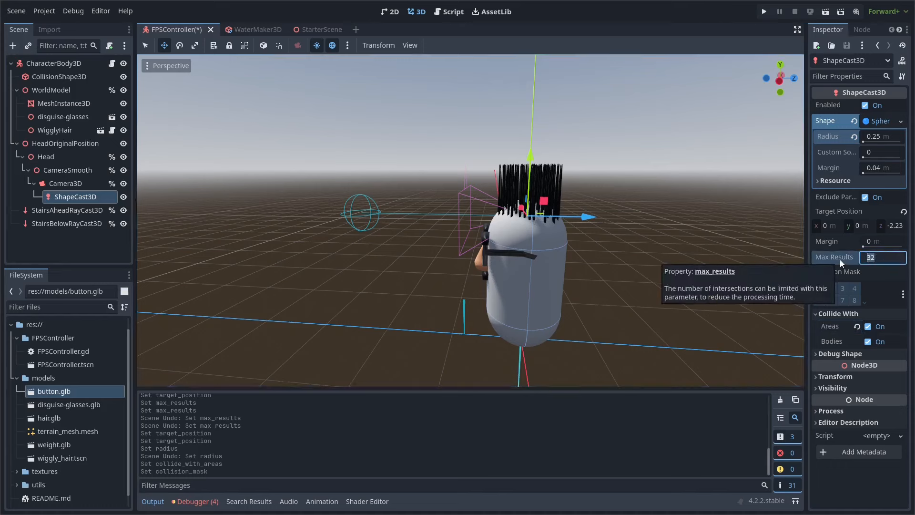
type("2")
key("Return")
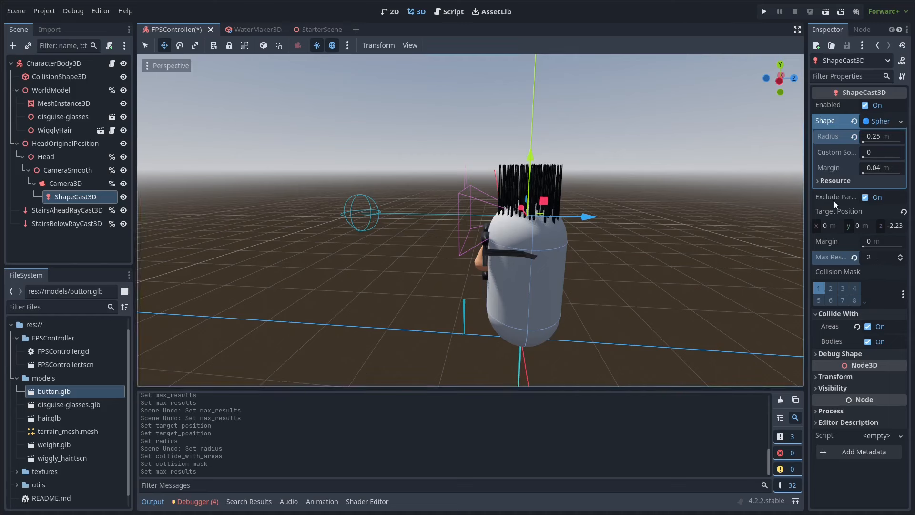
left_click(884, 257)
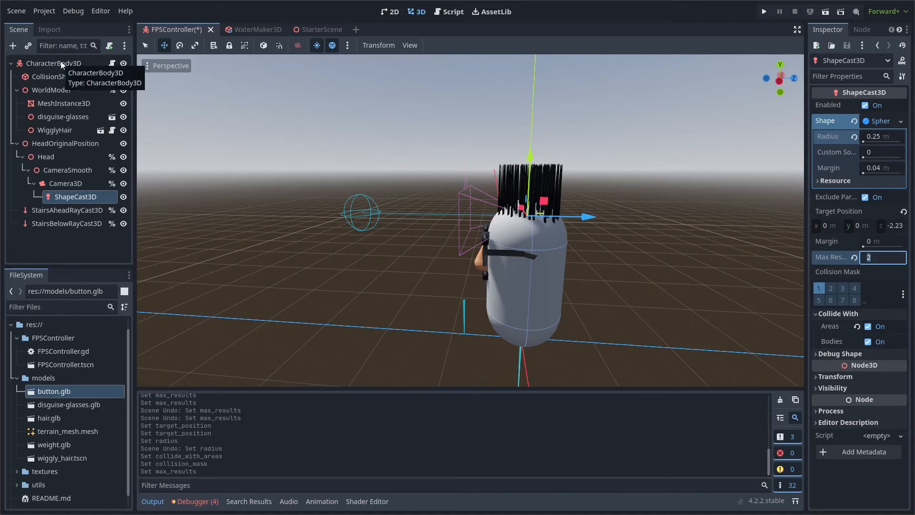
Step: Inspect the HeadOriginalPosition, Head and CameraSmooth parent nodes and read the description of the ShapeCast3D's Max Results property
left_click(41, 141)
left_click(47, 157)
left_click(54, 169)
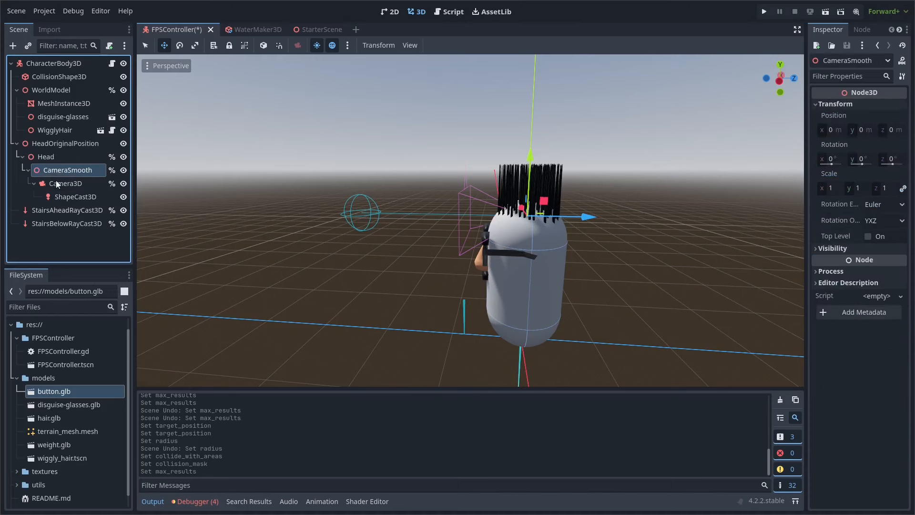
left_click(76, 197)
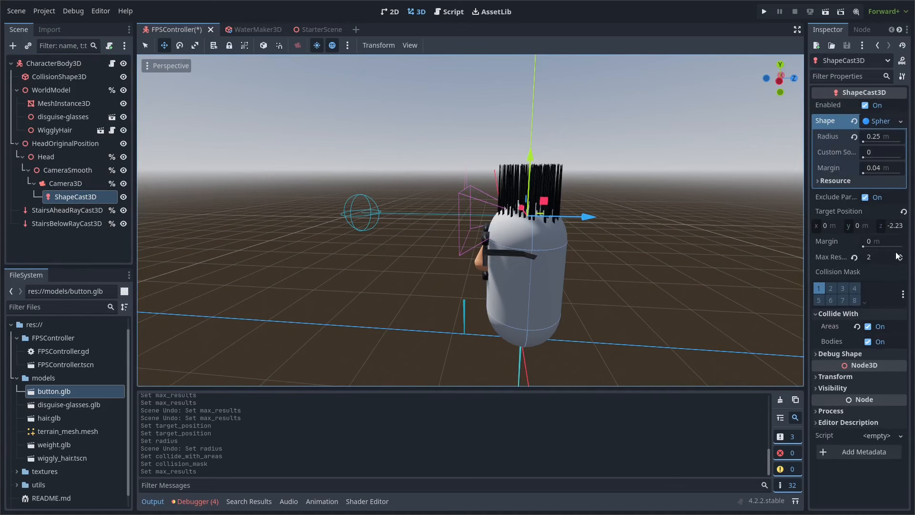
mouse_move(836, 258)
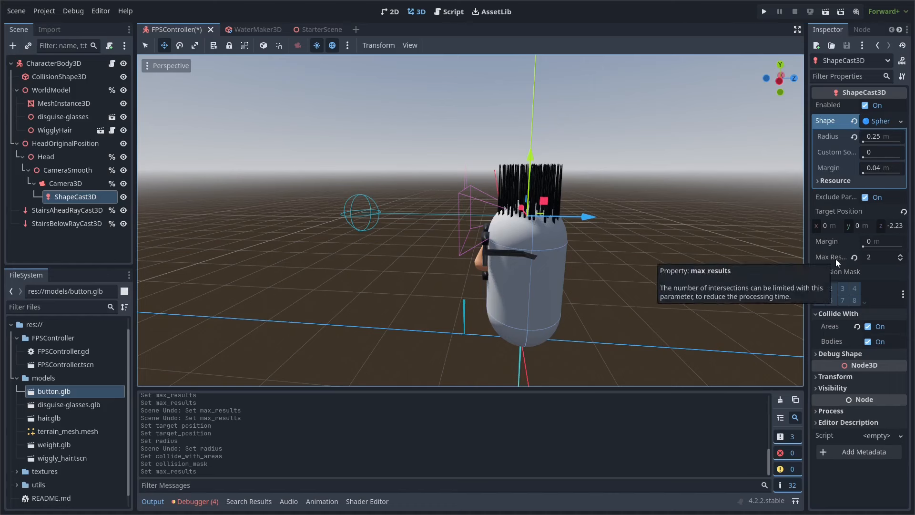
Step: Create a new GDScript inheriting Node named InteractableComponent.gd in the FPSController folder
right_click(53, 338)
type("InteractableComponent.gd")
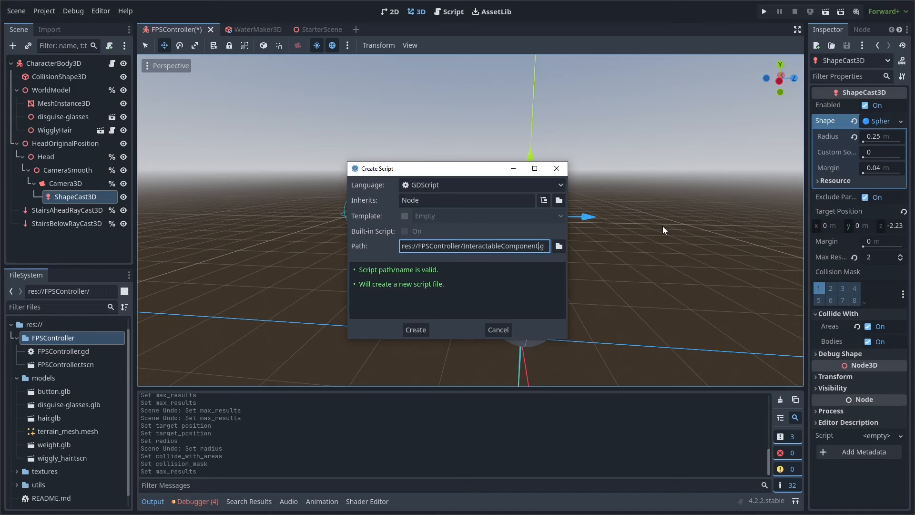
left_click(416, 330)
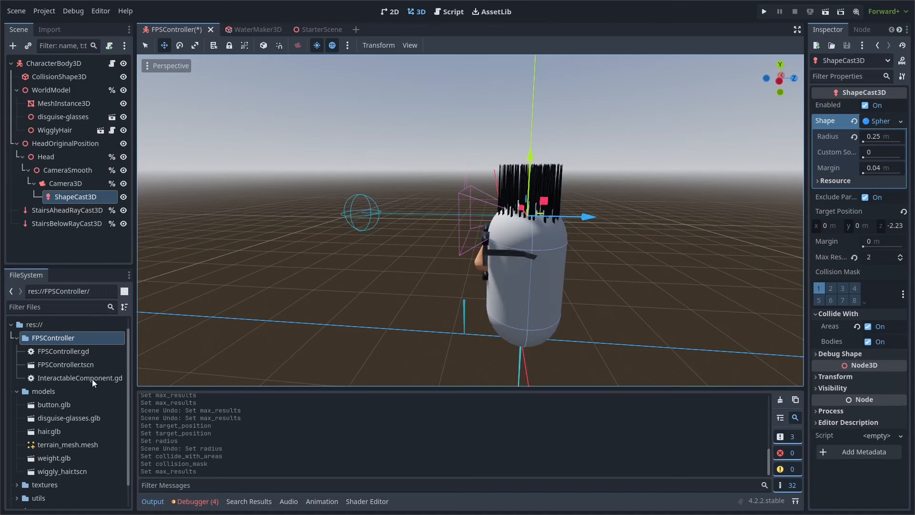
Step: Declare class_name InteractableComponent above the extends line in InteractableComponent.gd and save the changes
double_click(92, 377)
key("Return")
key("Up")
type("class_")
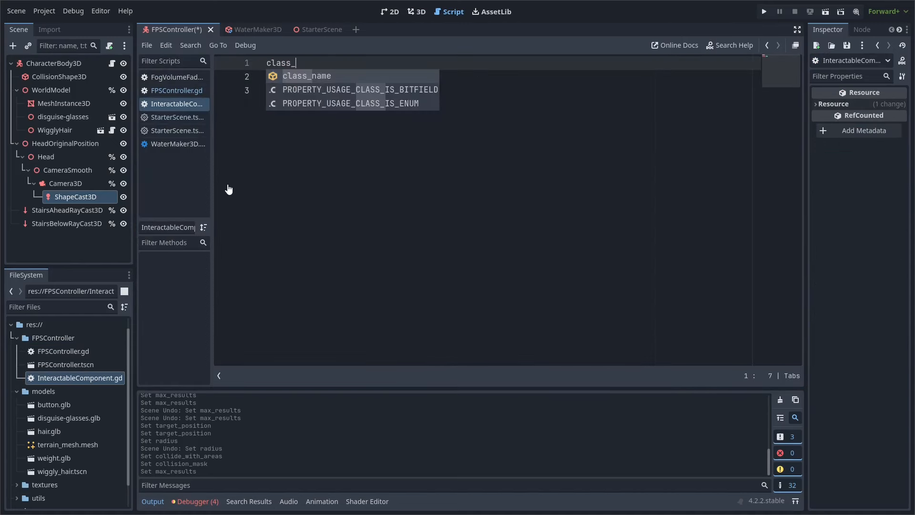
key("Return")
type("InteractableComponent")
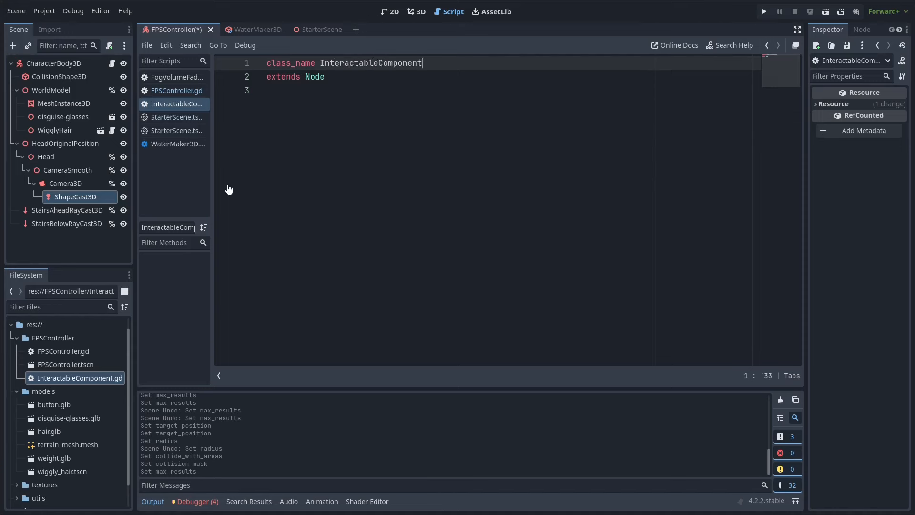
left_click(228, 189)
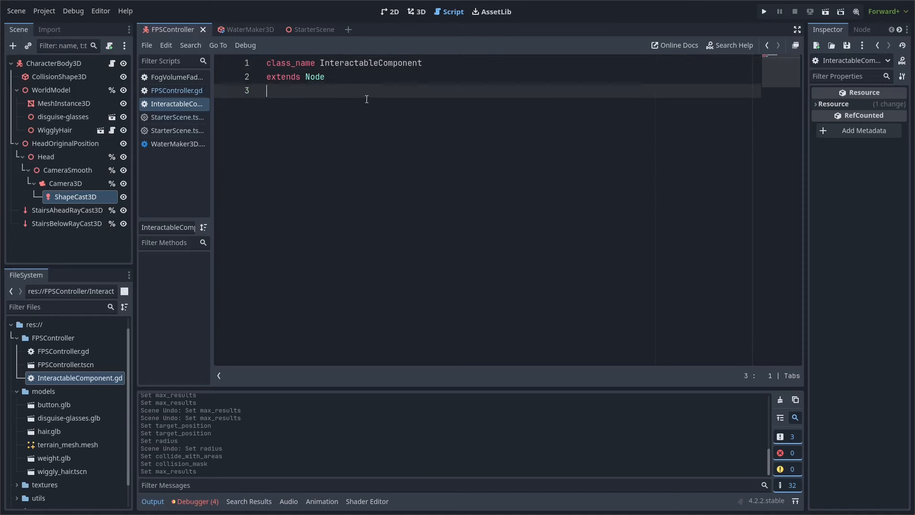
Step: Add an InteractableComponent node as a child of StaticBody3D in StarterScene and open its script
left_click(316, 27)
left_click(420, 13)
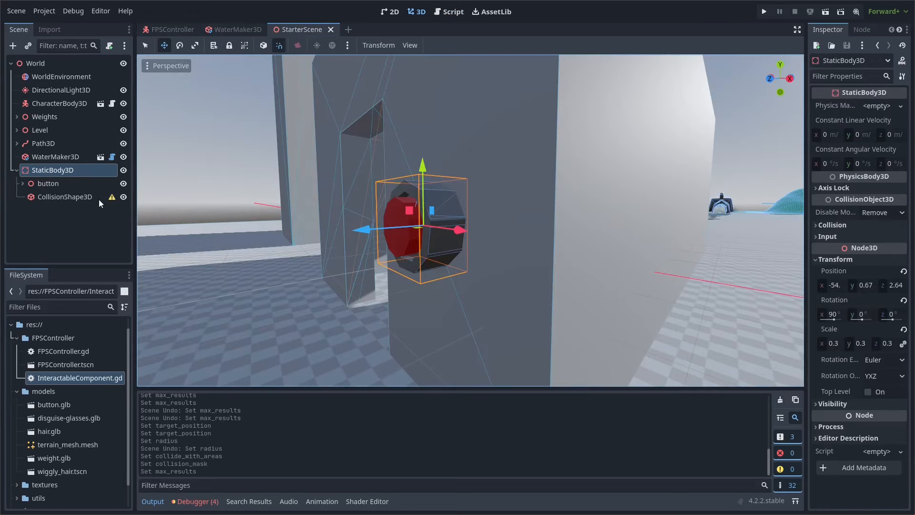
right_click(69, 170)
left_click(75, 176)
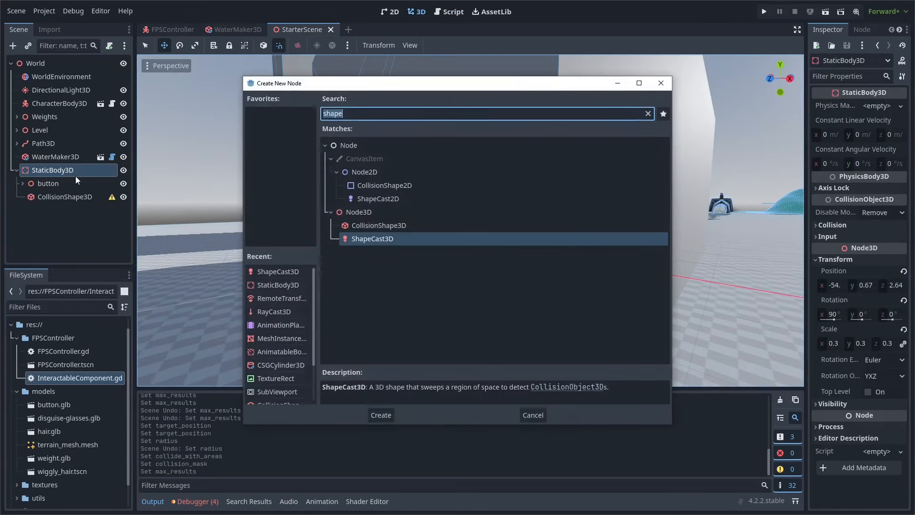
type("interac")
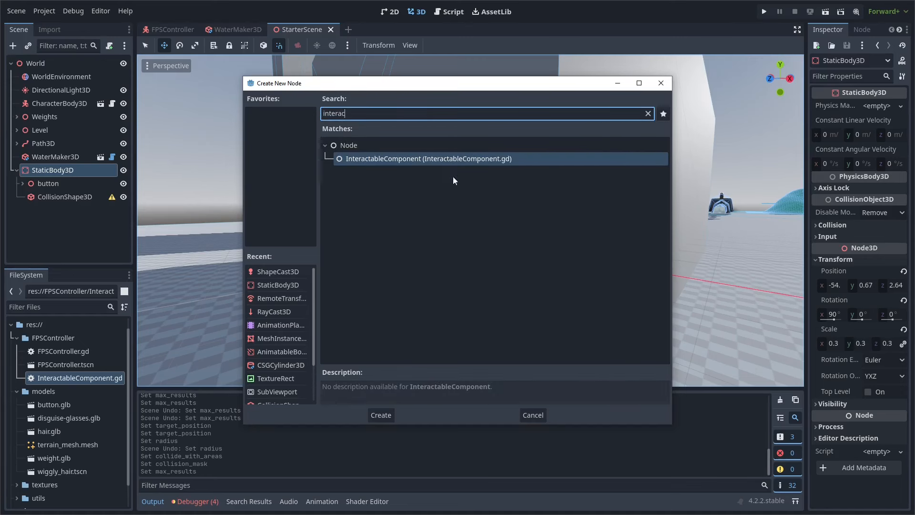
left_click(381, 415)
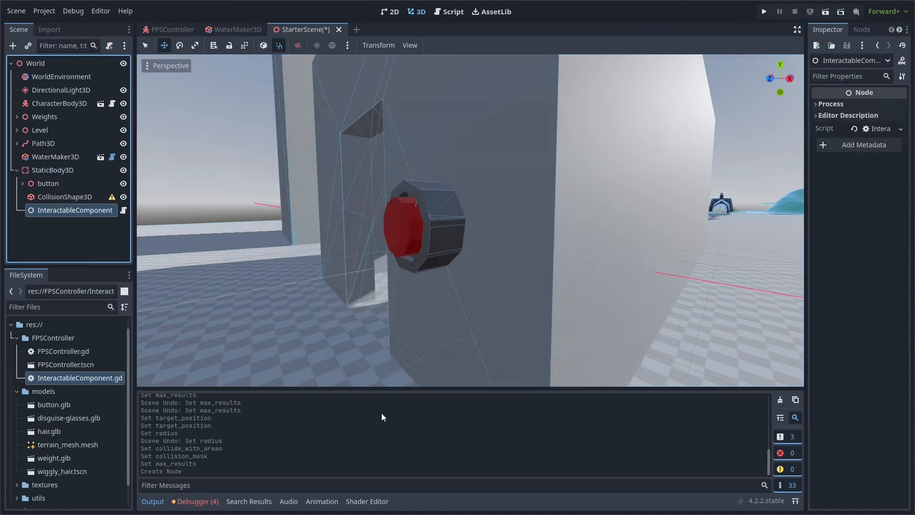
left_click(123, 211)
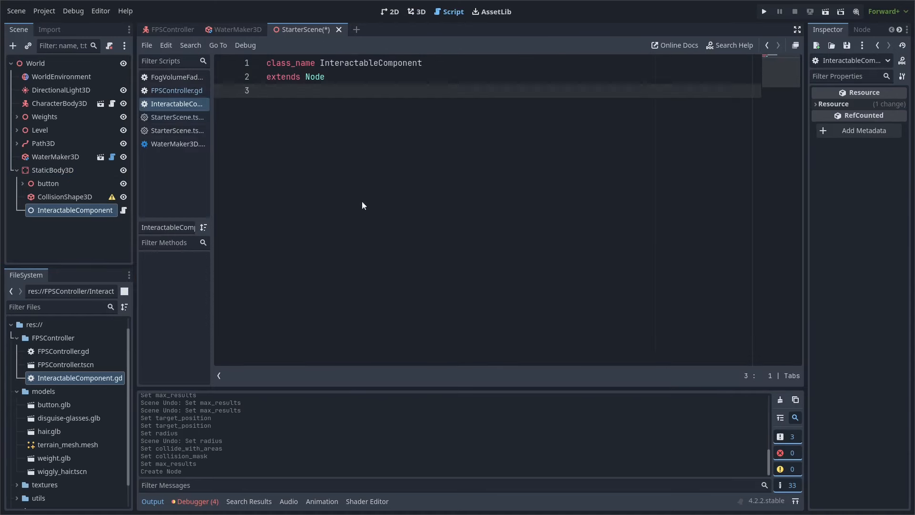
Step: Undo the creation of the InteractableComponent node and redo it
key("ctrl+z")
key("ctrl+z")
key("ctrl+shift+z")
key("ctrl+shift+z")
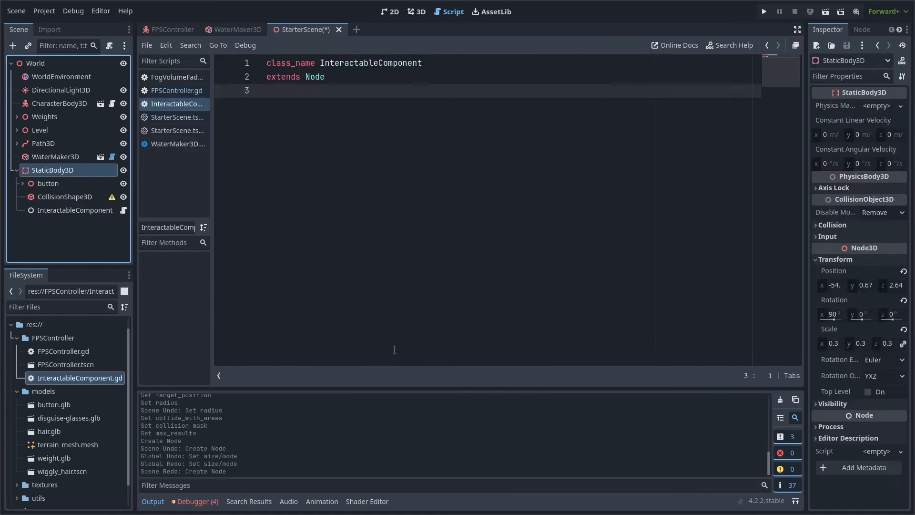